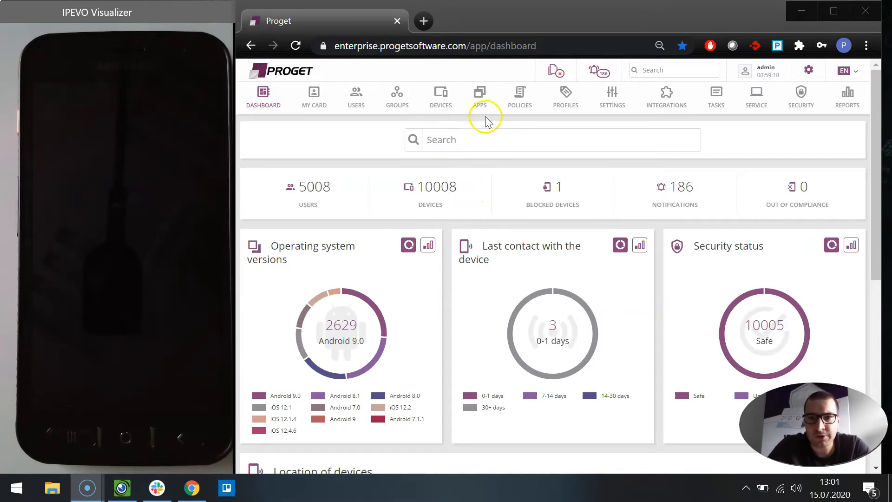
# Step: Filter the applications by name chrom and open the configurations of Google Chrome: Fast & Secure
pyautogui.click(480, 103)
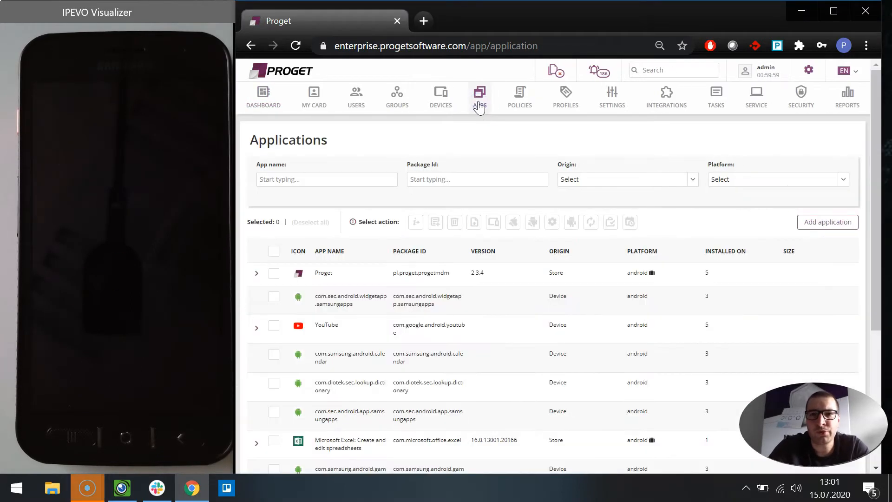
pyautogui.click(288, 184)
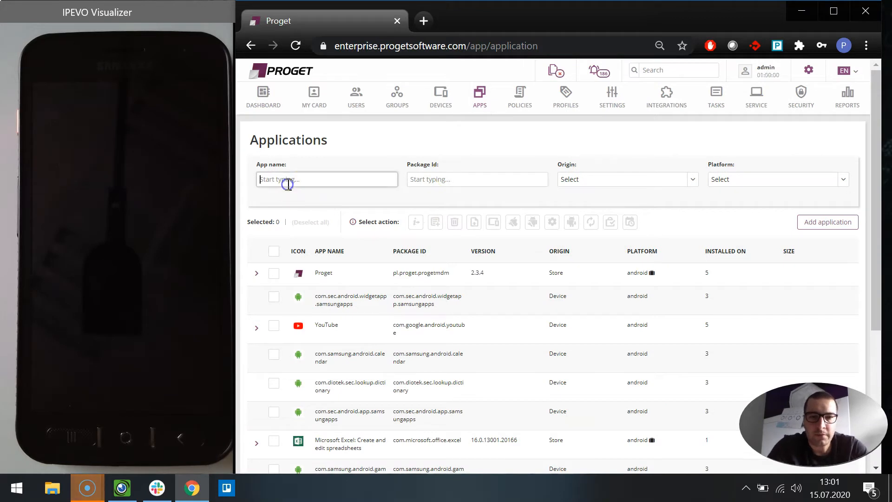
pyautogui.write('chrom')
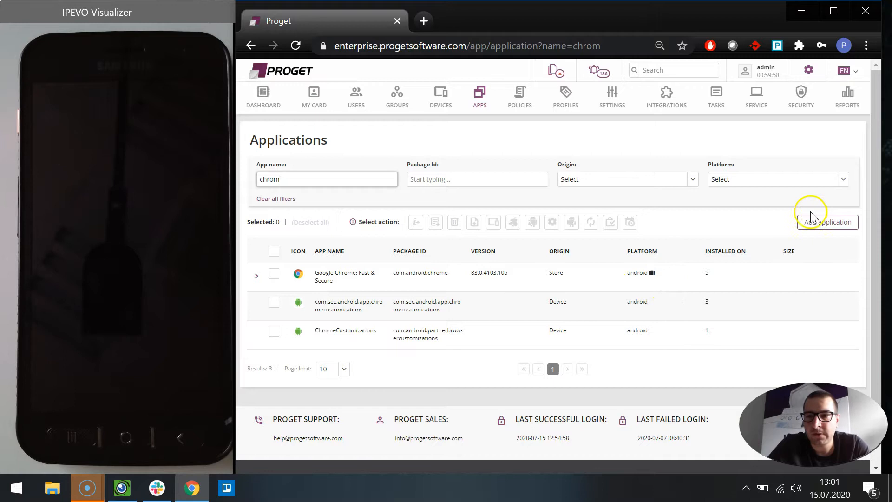
pyautogui.click(273, 276)
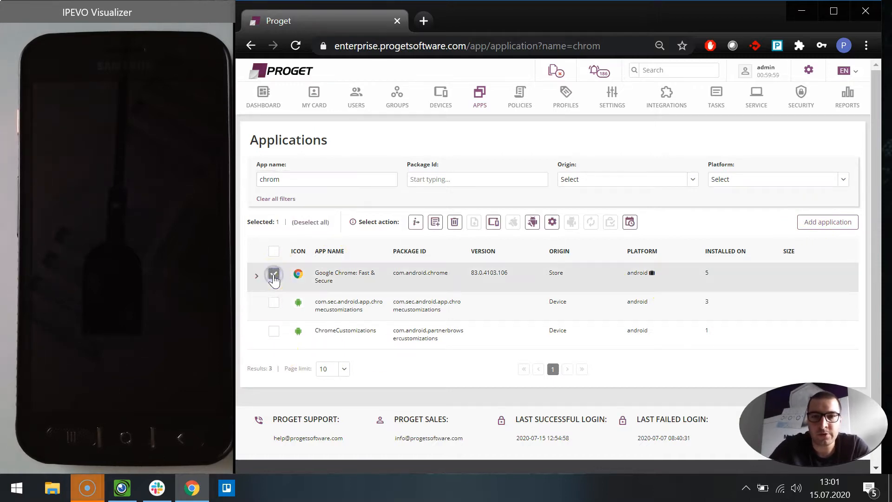
pyautogui.click(532, 223)
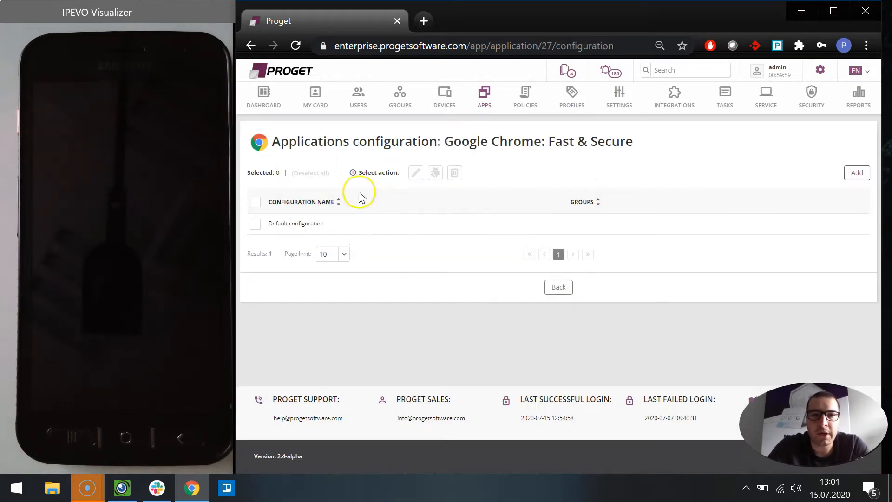
# Step: Edit the Default configuration, reviewing the URL block and allow lists, and submit it
pyautogui.click(255, 224)
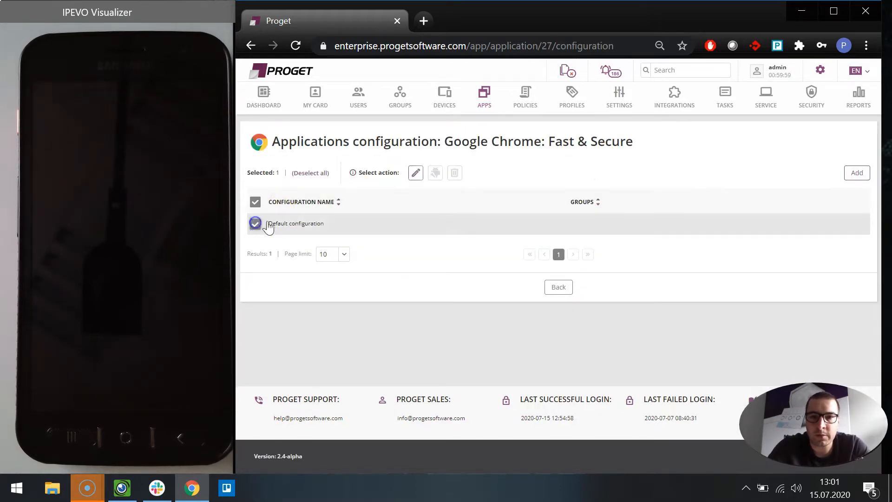
pyautogui.click(414, 172)
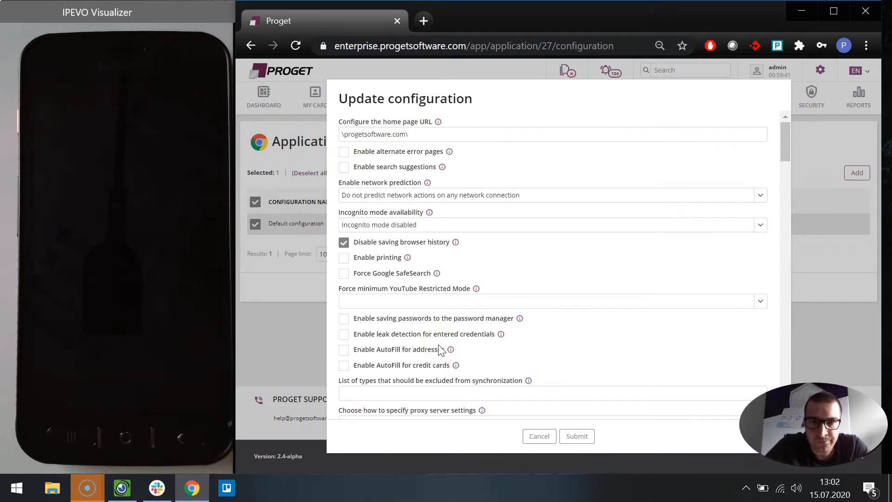
pyautogui.scroll(-15, 440, 351)
pyautogui.scroll(-15, 440, 351)
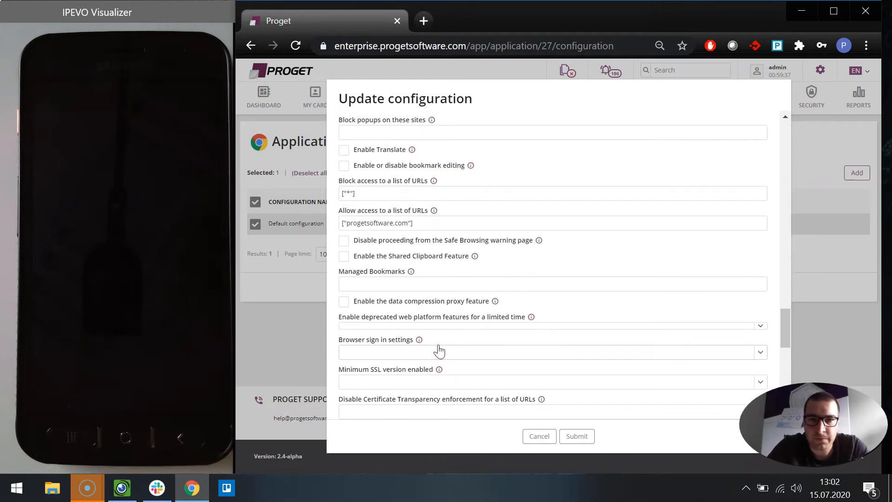
pyautogui.scroll(1, 439, 351)
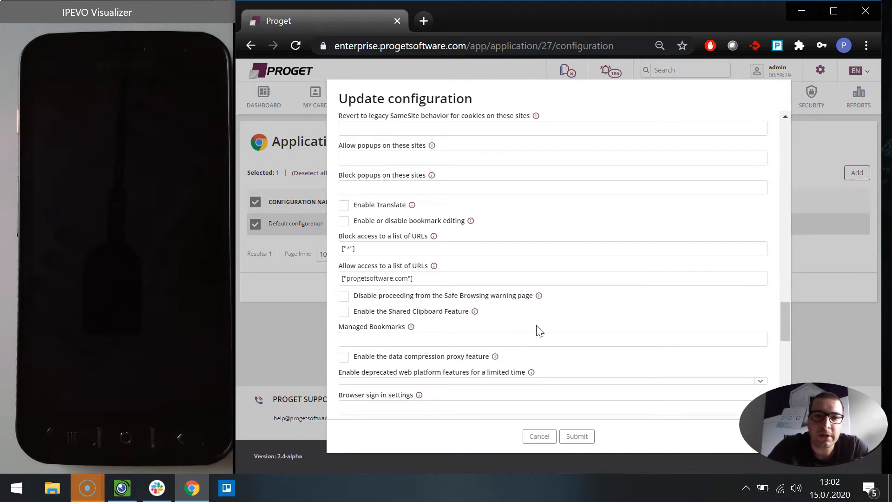
pyautogui.click(352, 250)
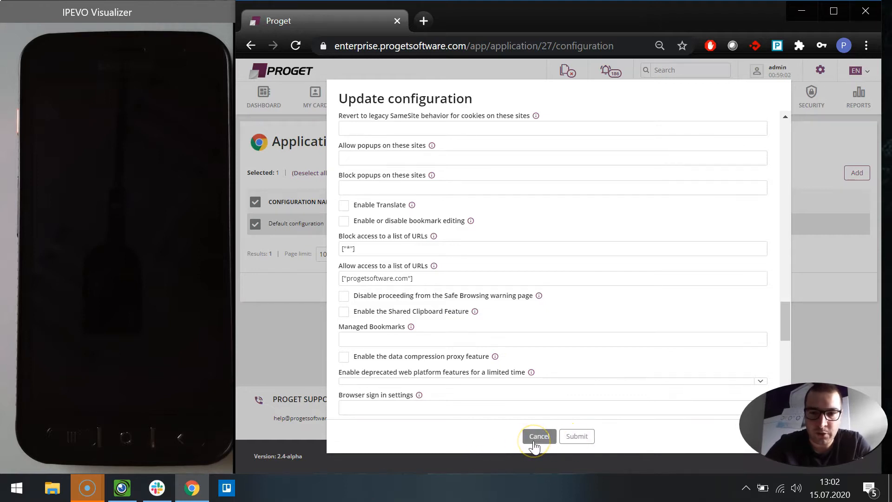
pyautogui.click(580, 437)
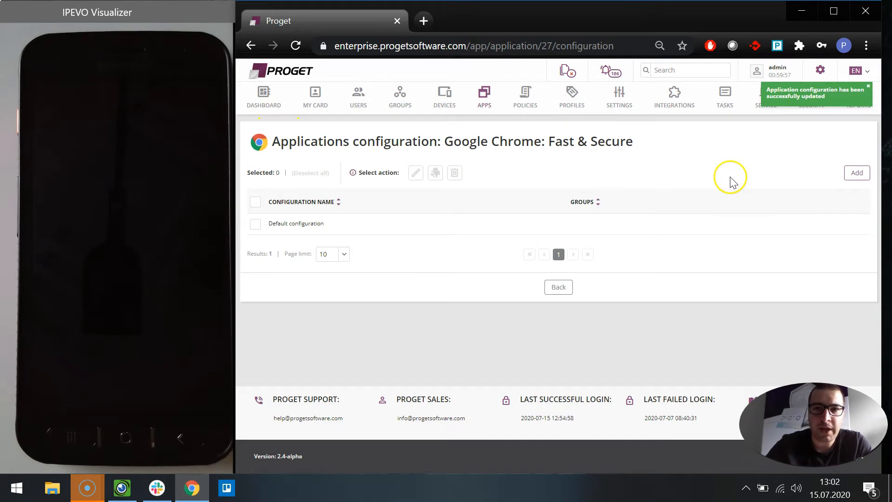
# Step: Start creating a new group named android app, moving past the policy and profile selection steps
pyautogui.click(392, 100)
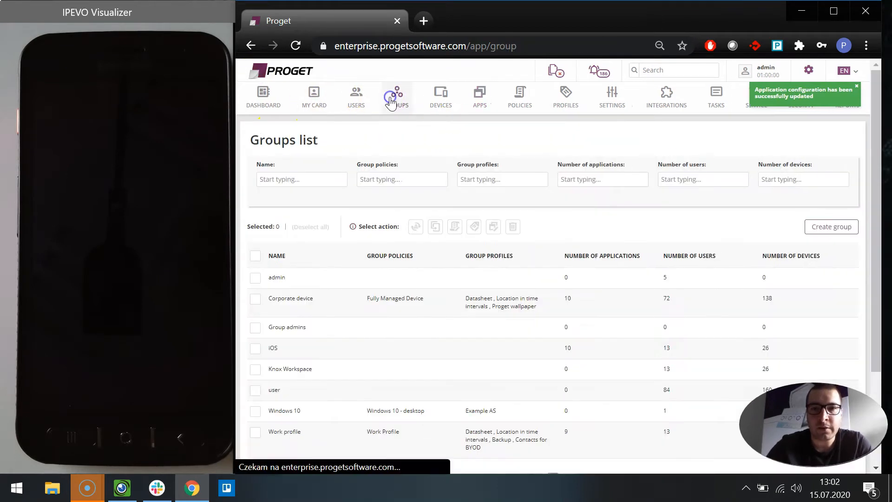
pyautogui.click(836, 227)
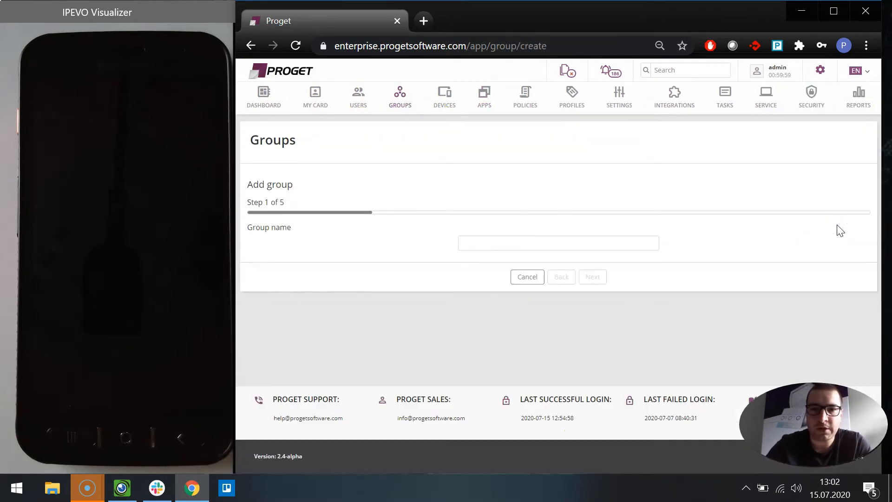
pyautogui.click(497, 243)
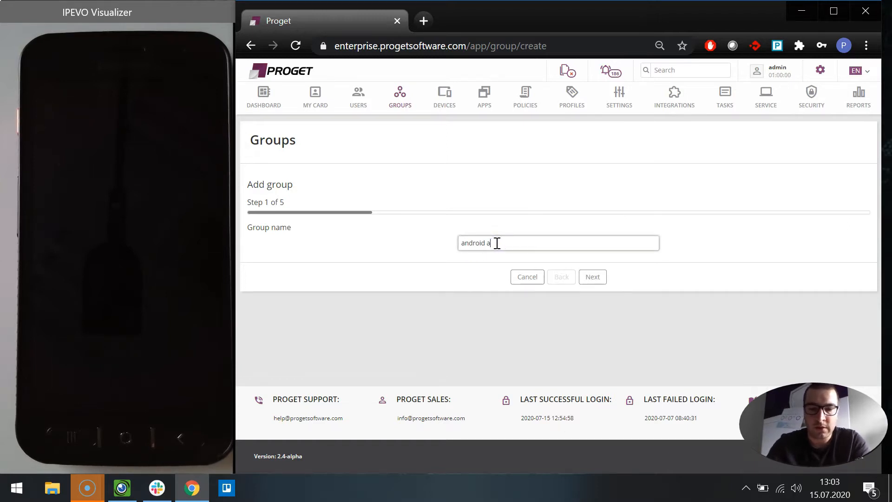
pyautogui.write('android app')
pyautogui.click(593, 276)
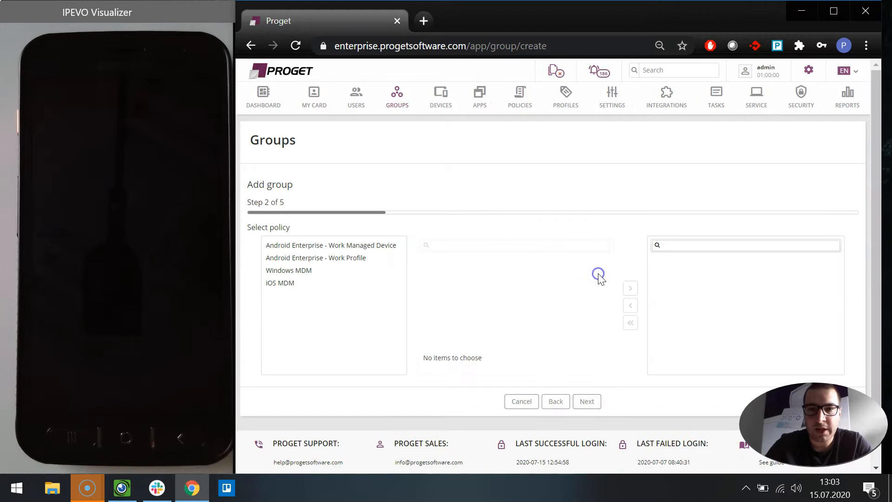
pyautogui.click(583, 401)
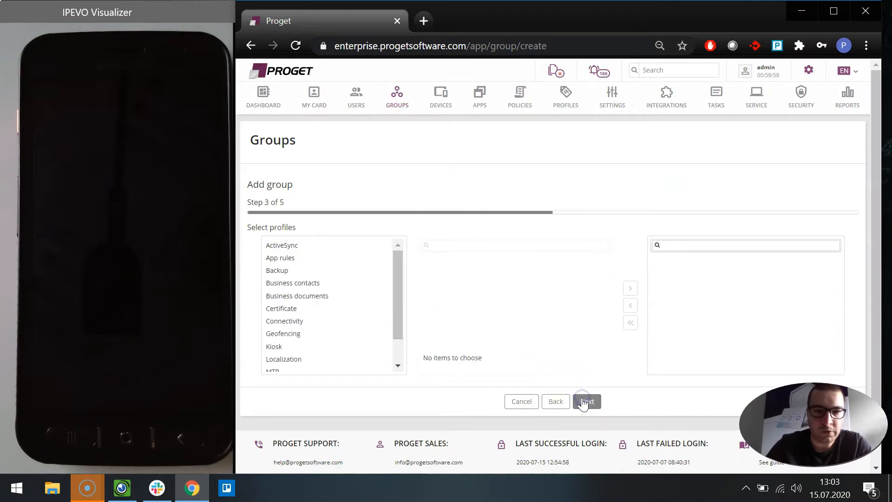
pyautogui.click(593, 403)
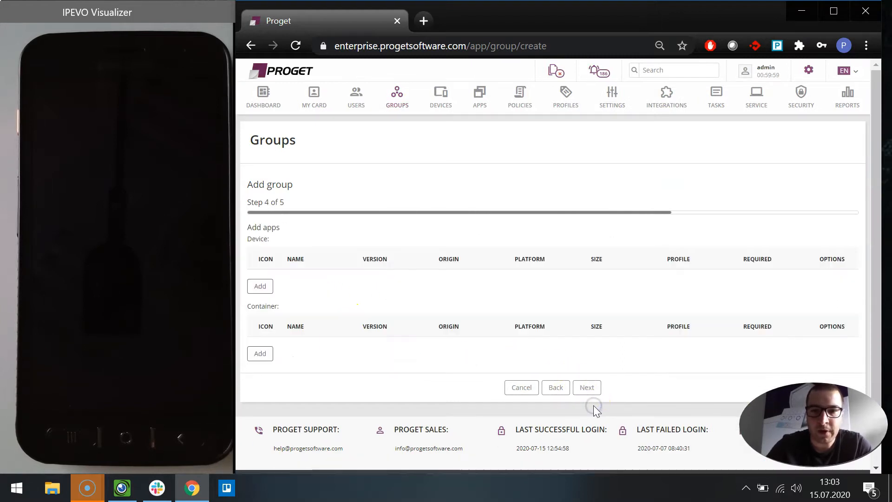
# Step: Add Google Chrome: Fast & Secure as a device app to the group and submit the new group
pyautogui.click(263, 287)
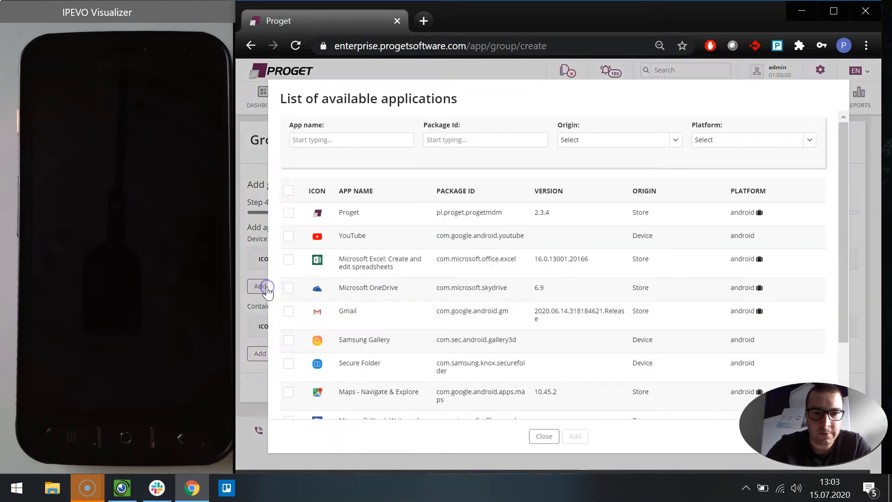
pyautogui.click(328, 137)
pyautogui.write('chrom')
pyautogui.click(289, 288)
pyautogui.click(576, 360)
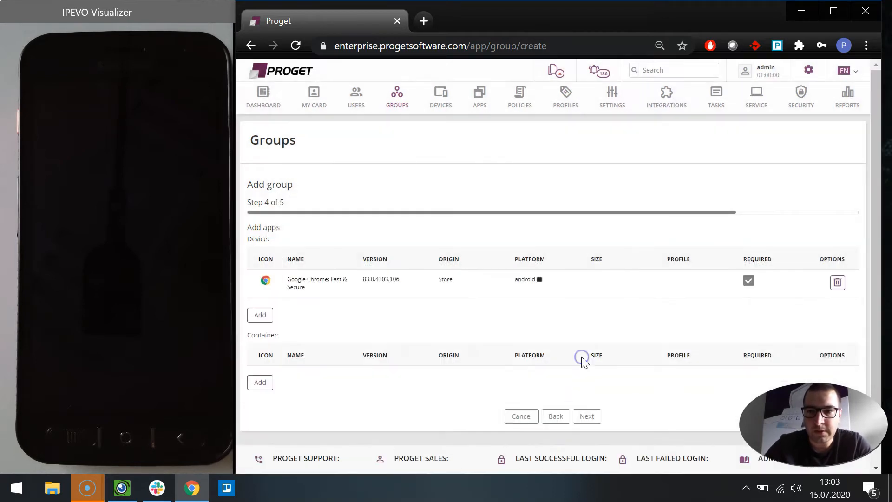
pyautogui.click(587, 421)
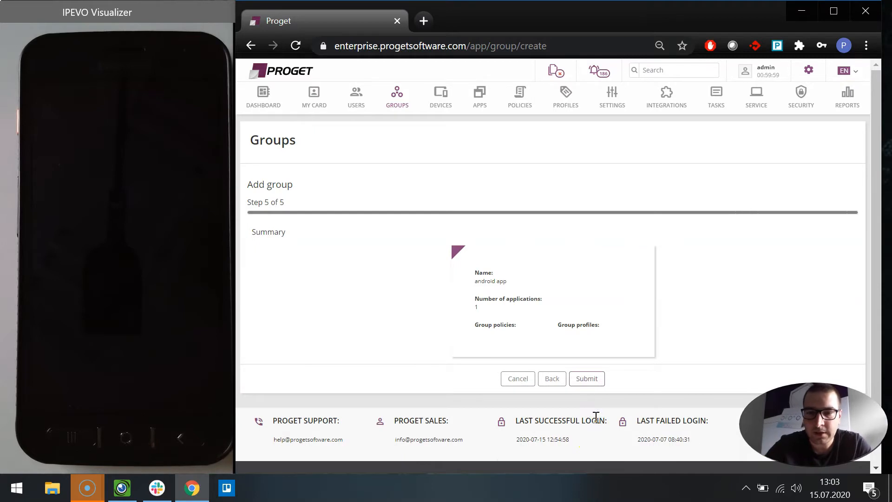
pyautogui.click(587, 378)
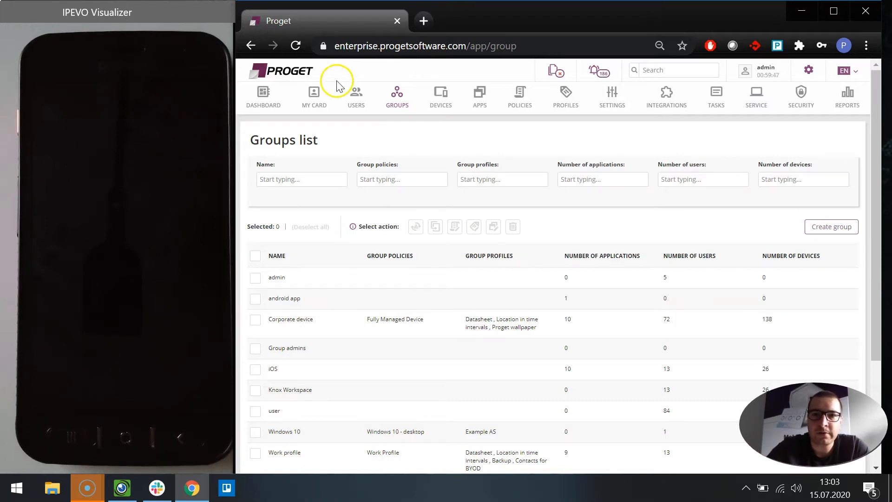
# Step: Open a user's card from the Users list and assign that user to the android app group
pyautogui.click(357, 93)
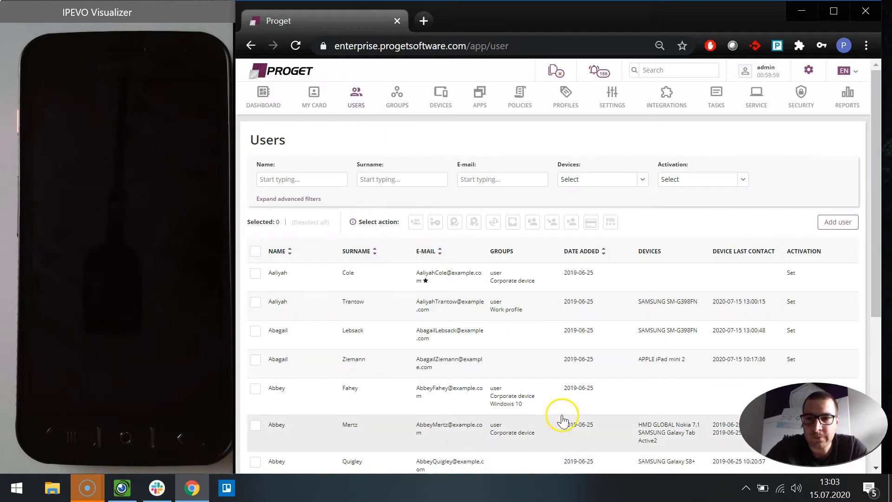
pyautogui.click(511, 347)
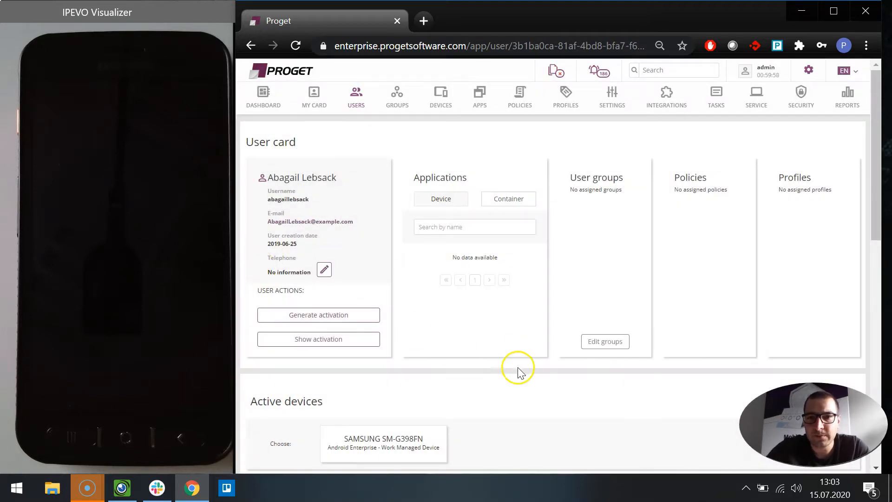
pyautogui.scroll(-10, 518, 364)
pyautogui.scroll(5, 516, 353)
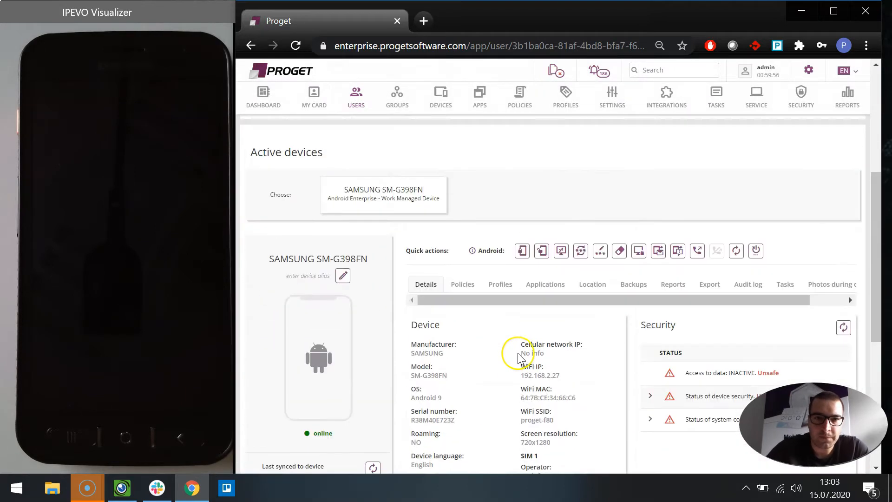
pyautogui.scroll(4, 625, 172)
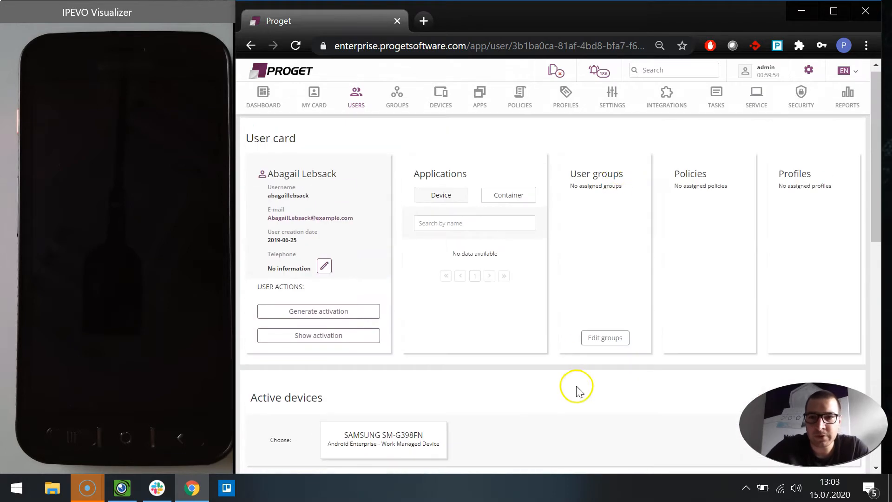
pyautogui.click(607, 332)
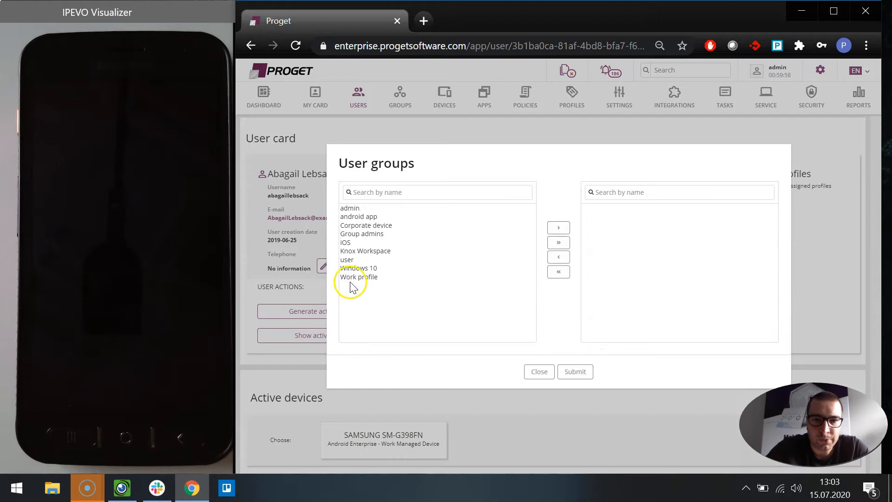
pyautogui.click(351, 218)
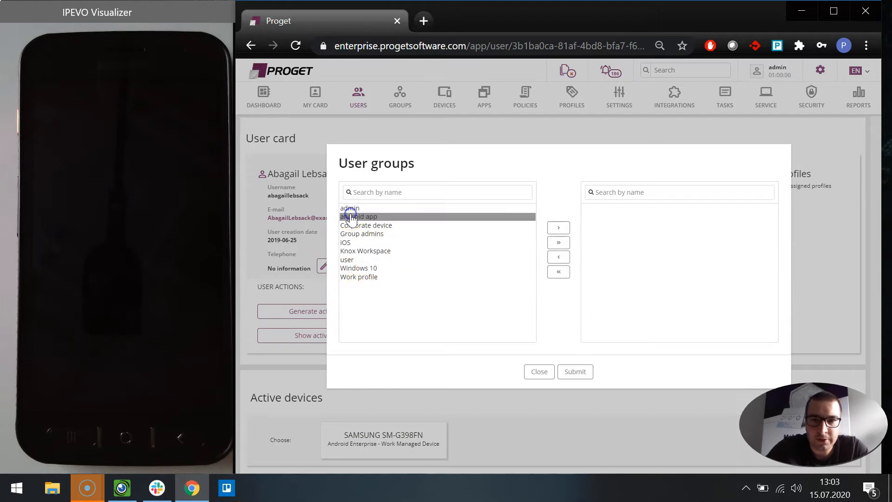
pyautogui.click(559, 227)
pyautogui.click(571, 374)
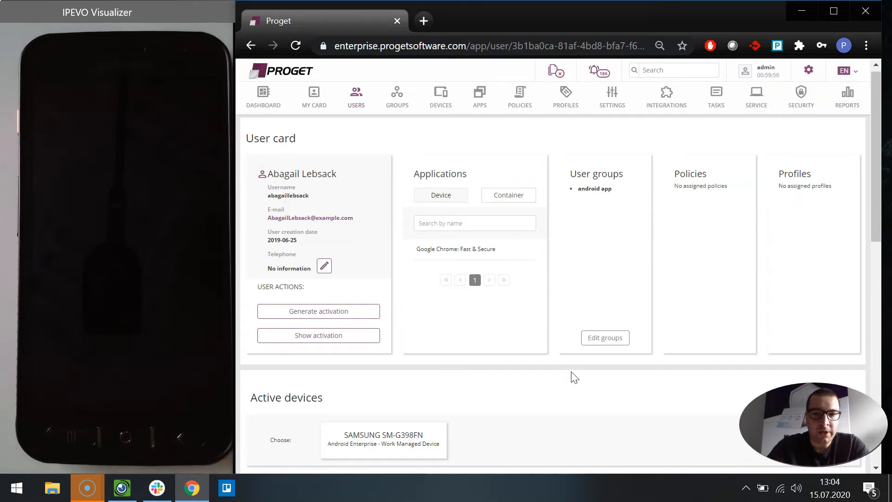
pyautogui.scroll(-1, 575, 377)
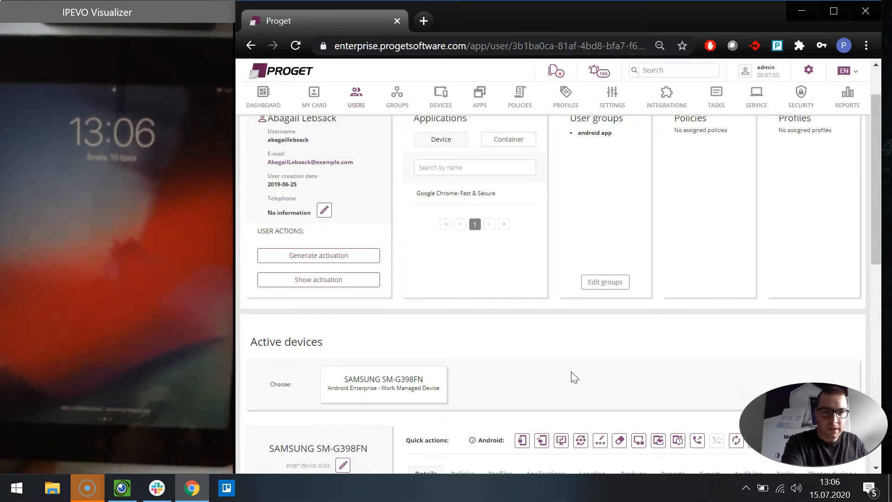
pyautogui.click(147, 7)
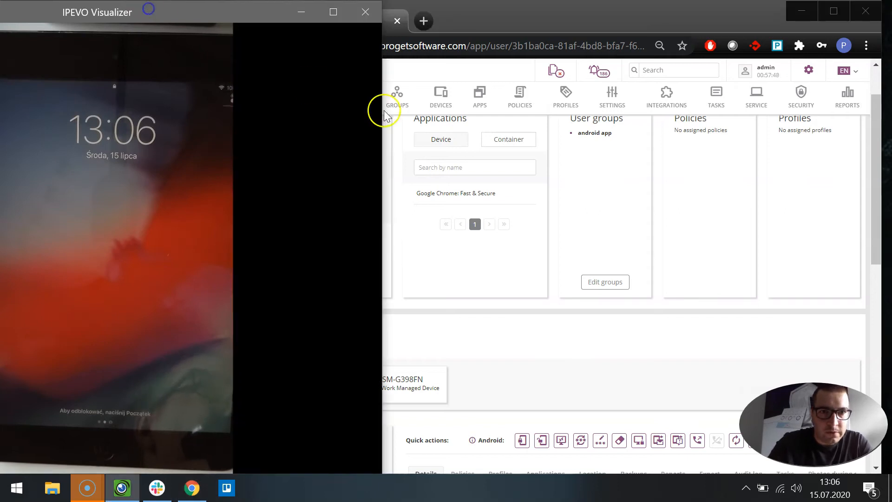
pyautogui.moveTo(171, 12); pyautogui.dragTo(204, 8)
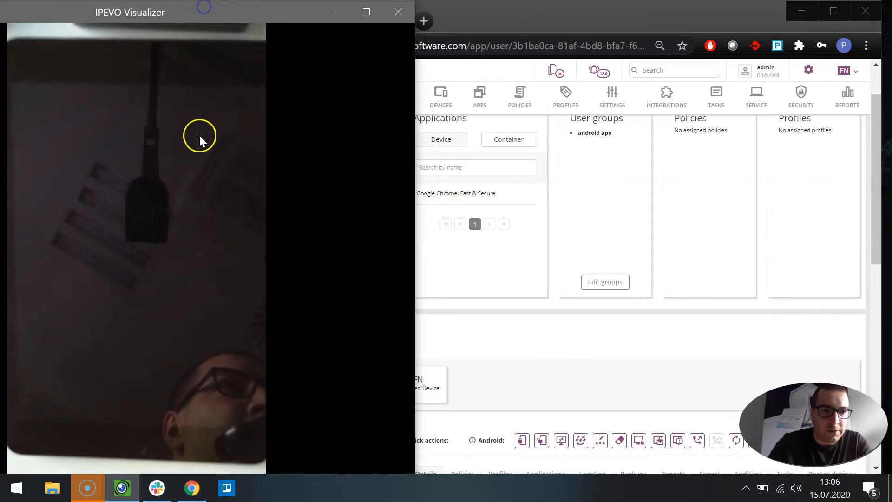
pyautogui.moveTo(155, 203)
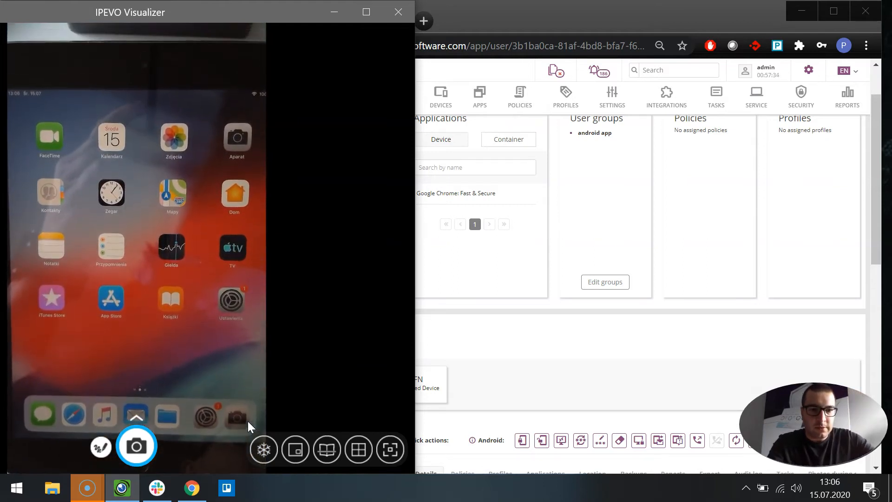
pyautogui.click(538, 355)
pyautogui.moveTo(235, 348); pyautogui.dragTo(273, 345)
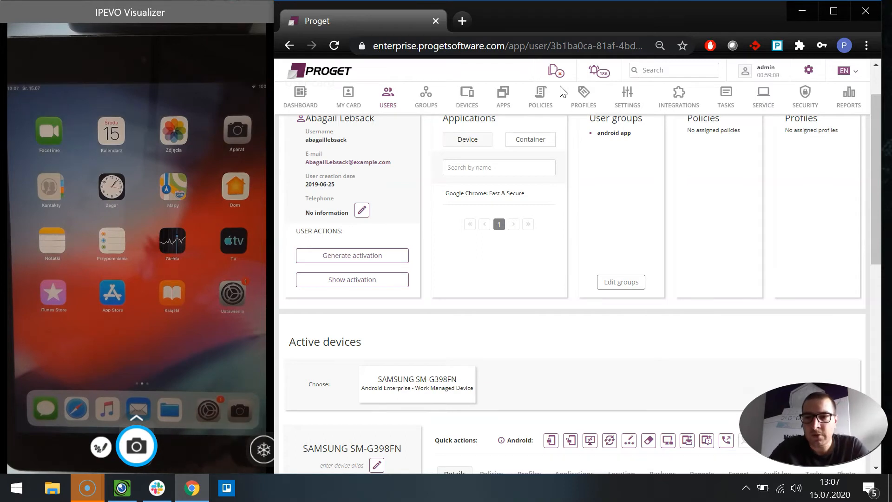
# Step: Start a new policy named web filter with iOS MDM compatibility and continue to its details
pyautogui.click(540, 107)
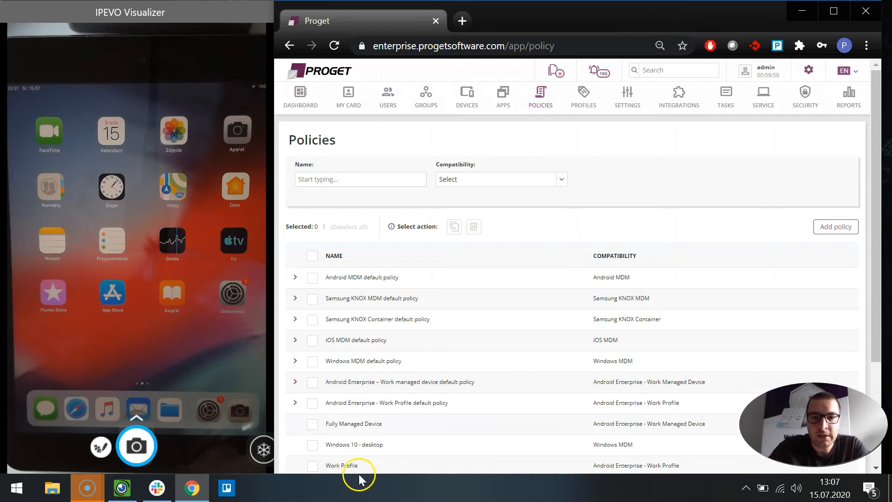
pyautogui.scroll(-3, 384, 432)
pyautogui.scroll(2, 388, 432)
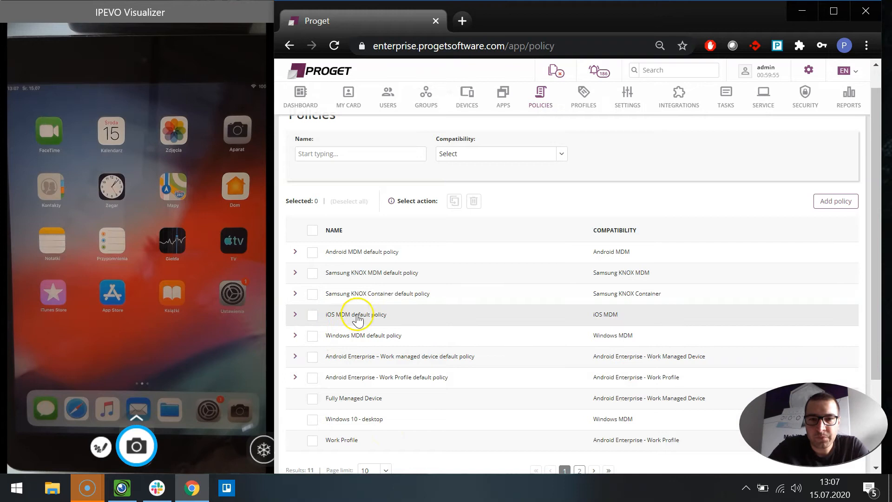
pyautogui.click(826, 208)
pyautogui.click(347, 274)
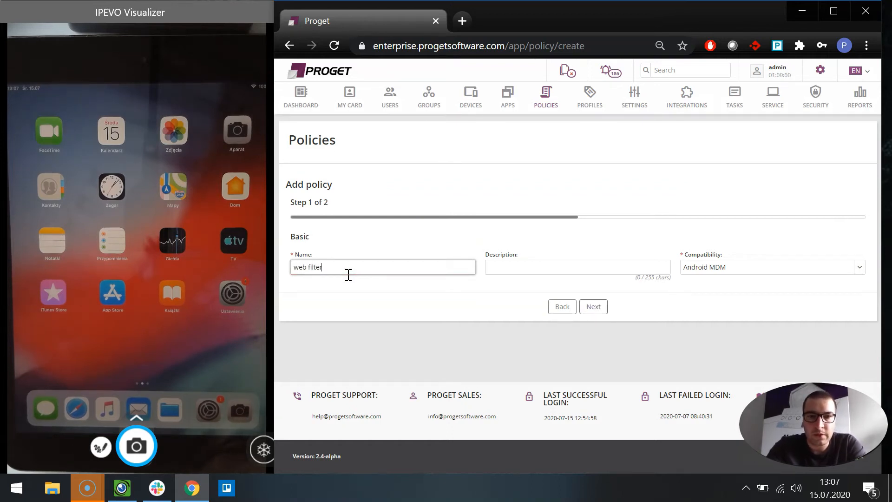
pyautogui.click(705, 272)
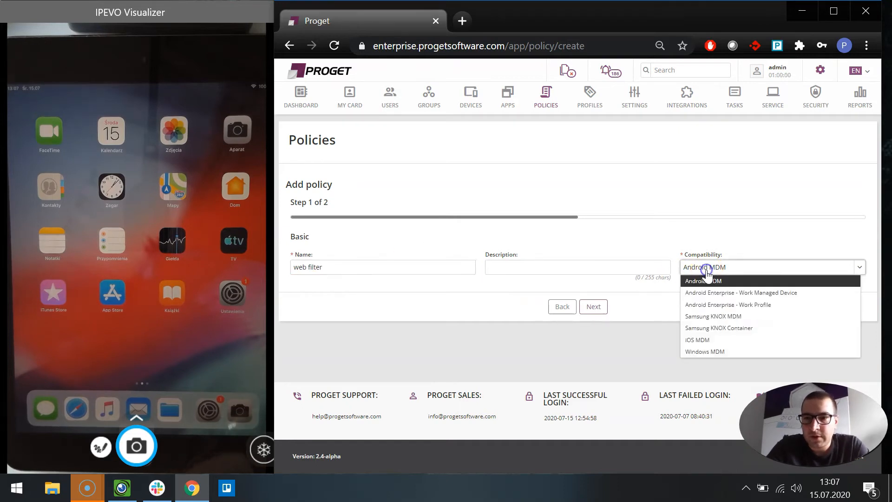
pyautogui.click(703, 343)
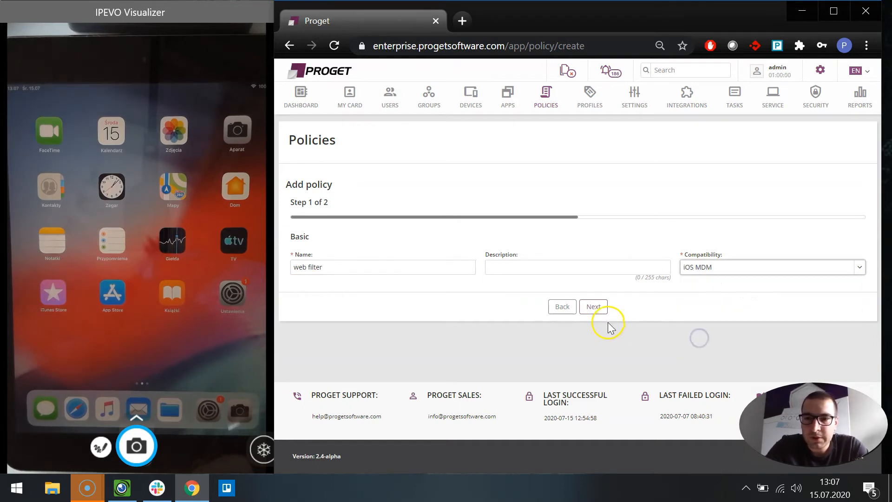
pyautogui.click(593, 308)
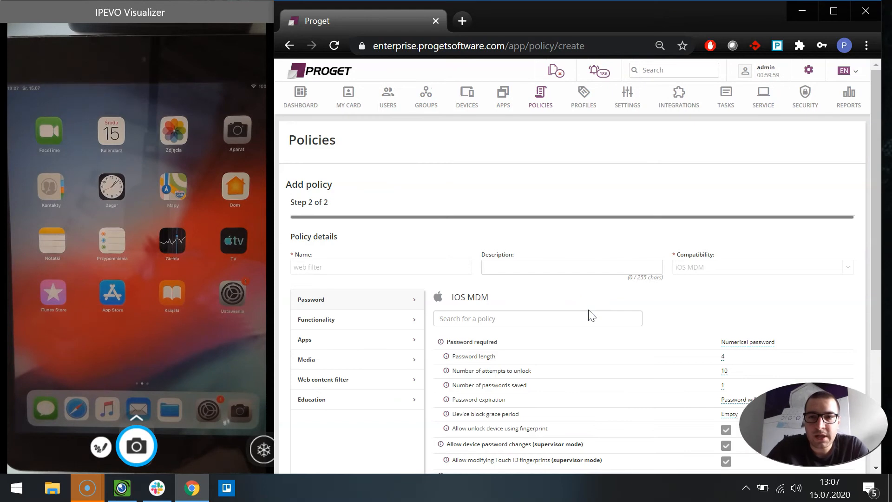
# Step: Set the policy's web content filtering to Specific websites Only
pyautogui.scroll(-4, 590, 315)
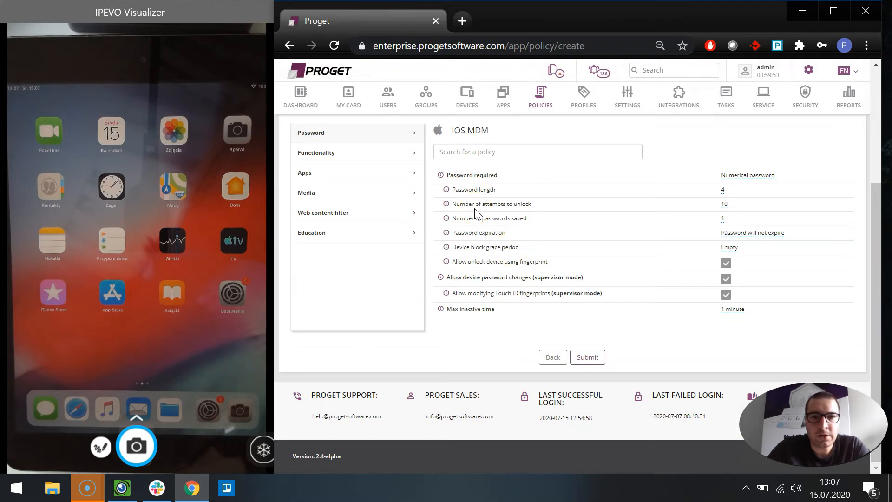
pyautogui.click(333, 214)
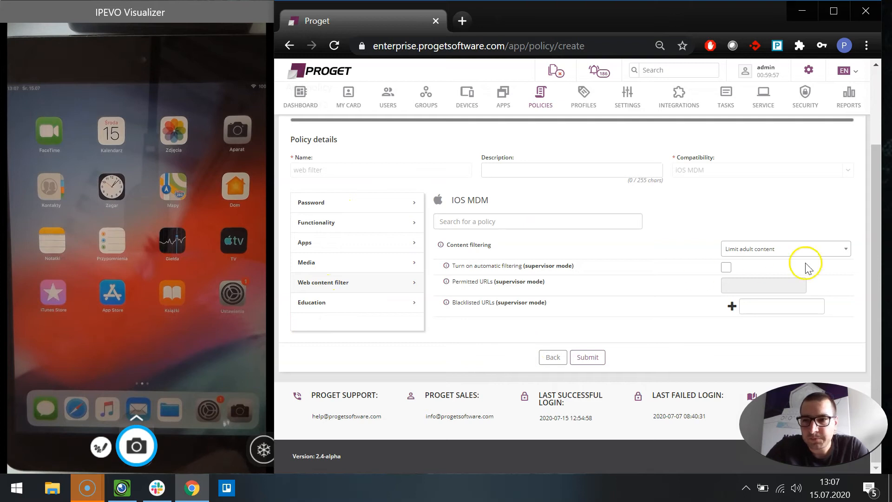
pyautogui.click(772, 250)
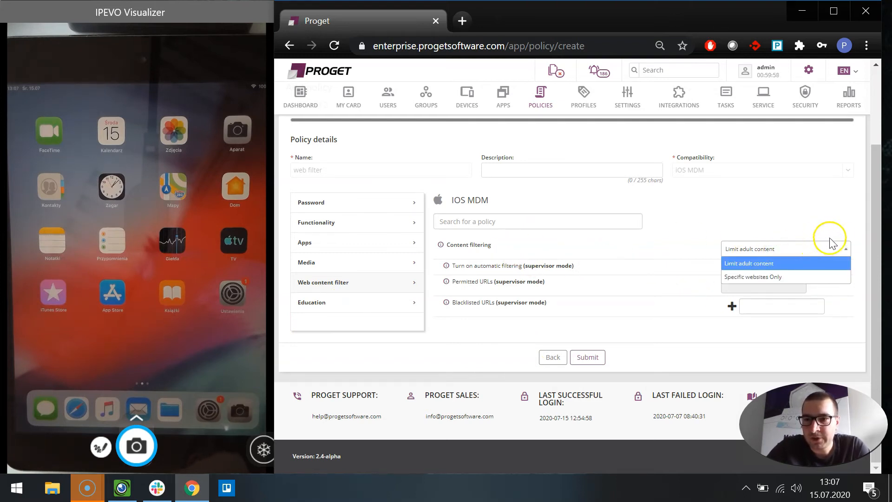
pyautogui.click(766, 276)
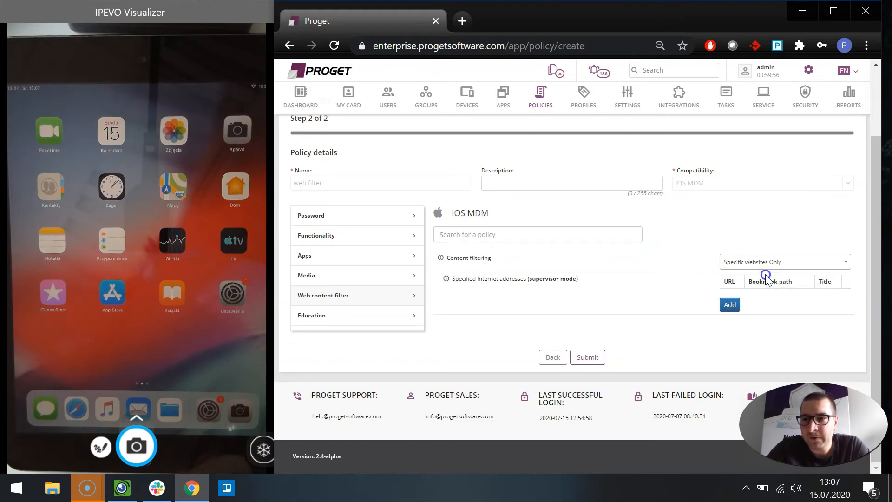
# Step: Add a permitted website entry with URL progetsoftware.com, a Proget Software bookmark path and a Proget title
pyautogui.click(730, 306)
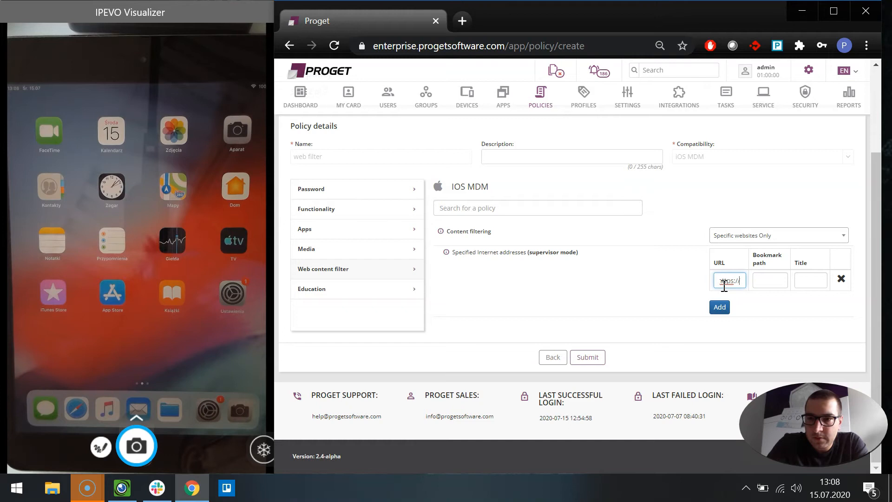
pyautogui.write('progetsoftware.c')
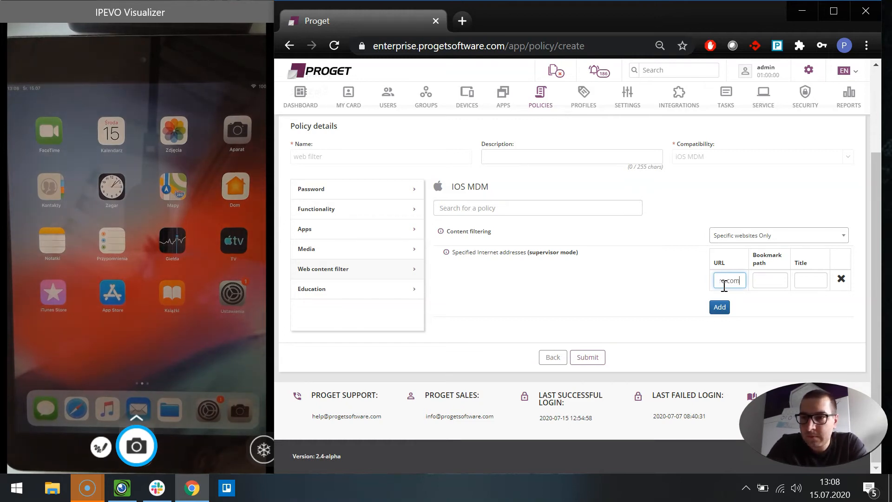
pyautogui.press('Tab')
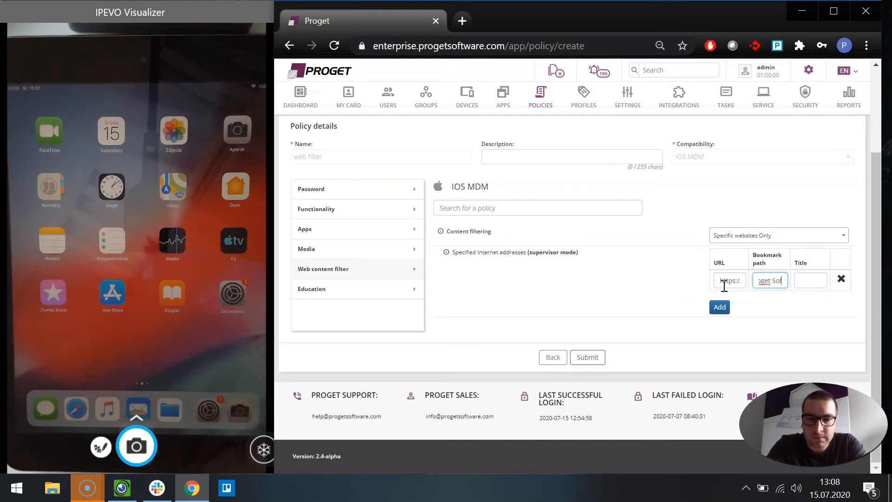
pyautogui.press('Tab')
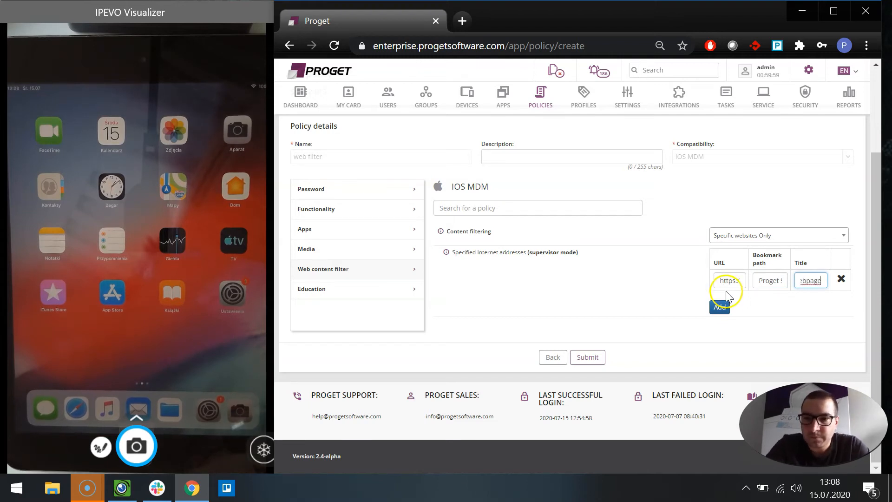
# Step: Remove the extra empty website row and submit the web filter policy
pyautogui.click(718, 310)
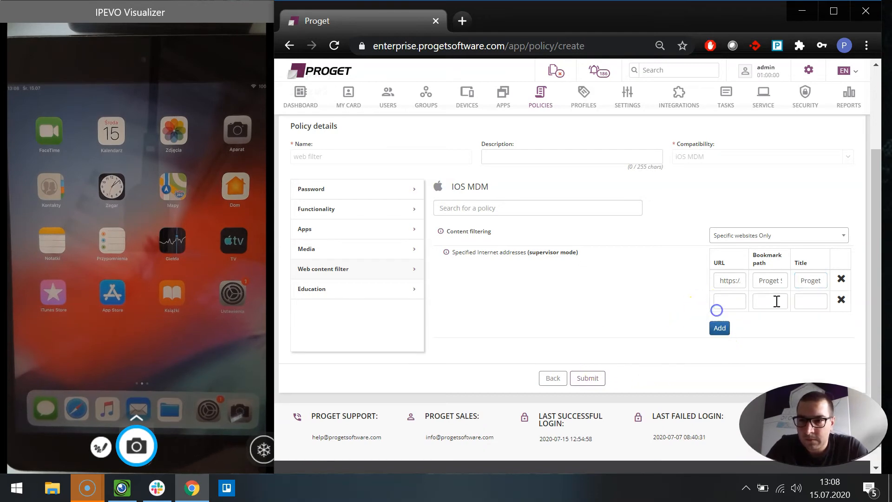
pyautogui.click(841, 300)
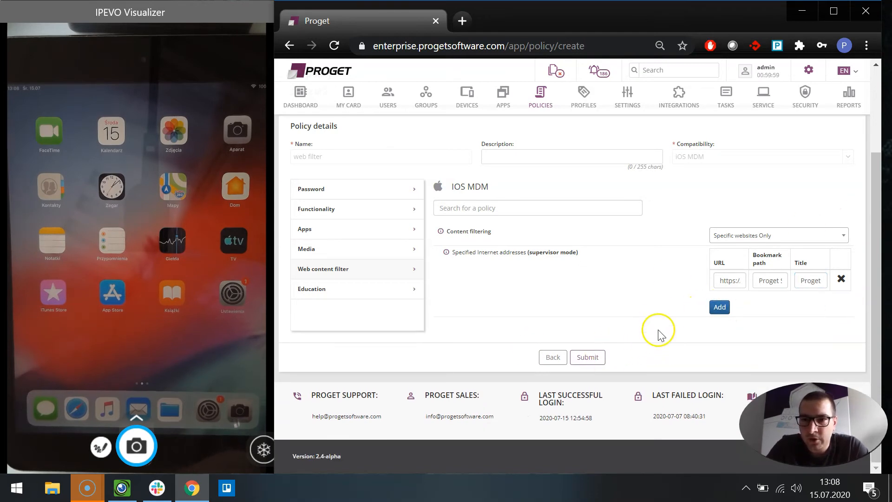
pyautogui.click(589, 358)
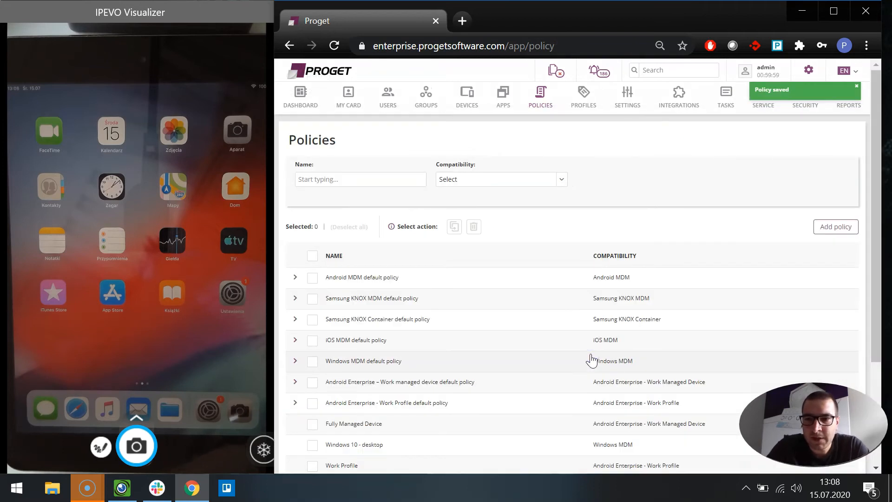
# Step: Start creating a new group named ios web filter
pyautogui.click(425, 99)
pyautogui.click(820, 226)
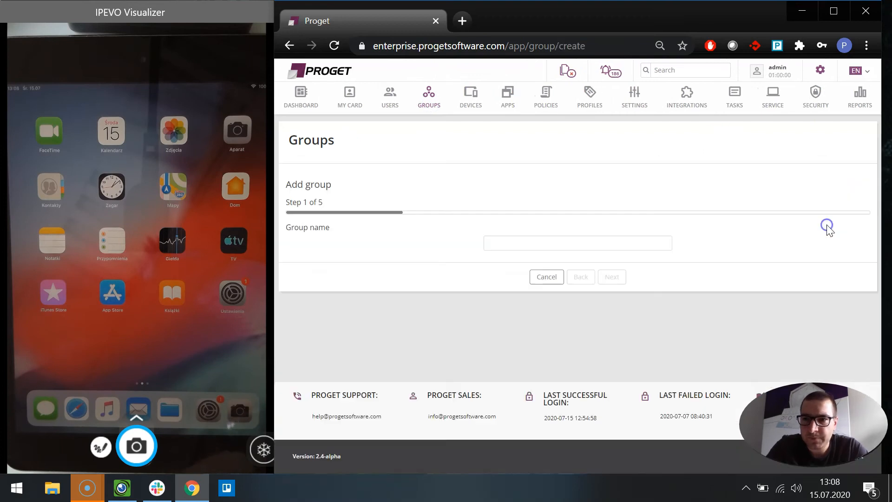
pyautogui.click(518, 242)
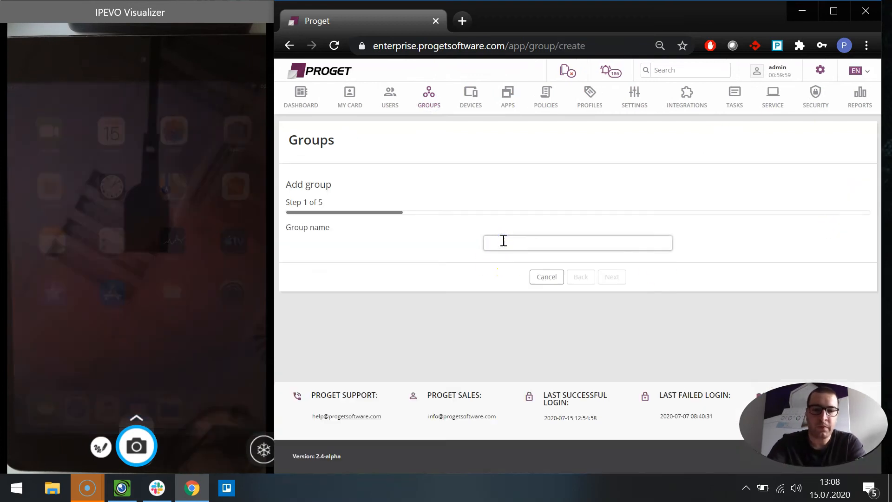
pyautogui.write('ios web filter')
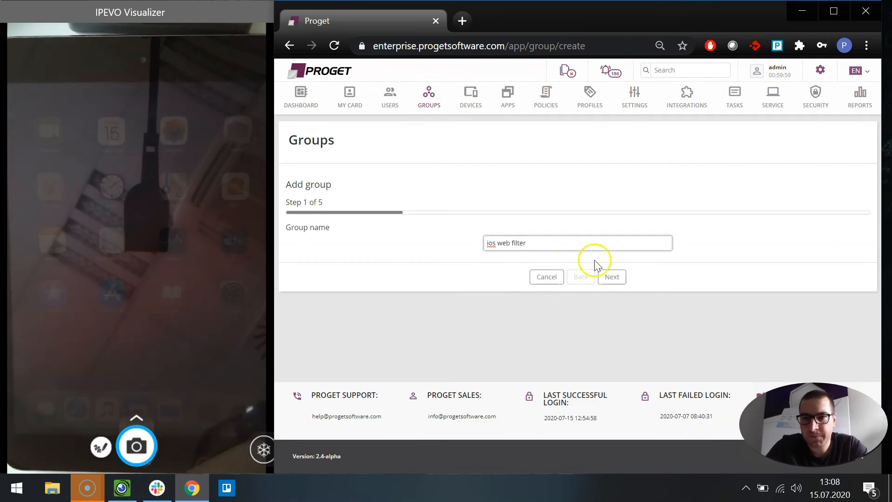
pyautogui.click(612, 278)
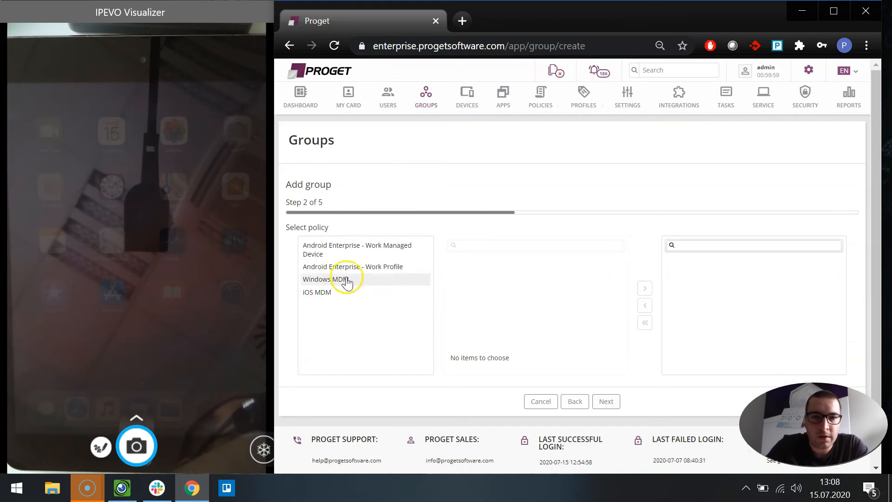
# Step: Assign the iOS MDM web filter policy to the new group and finish creating it
pyautogui.click(335, 297)
pyautogui.click(465, 273)
pyautogui.click(643, 288)
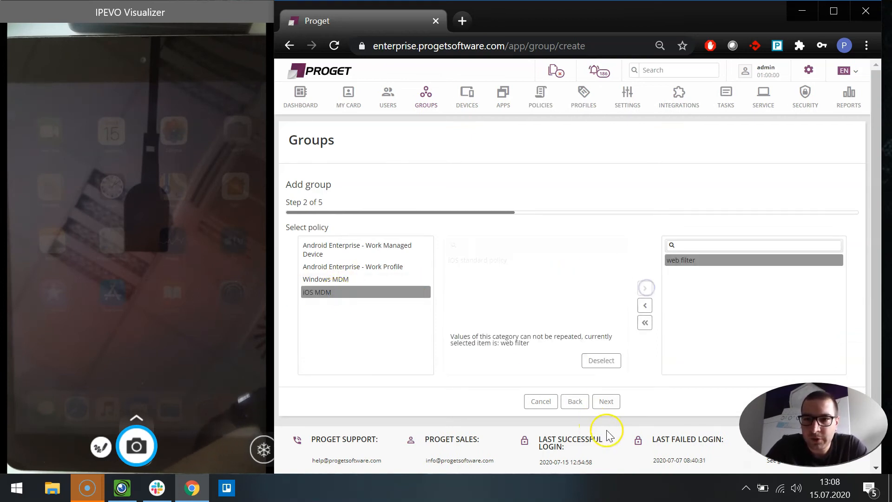
pyautogui.click(605, 402)
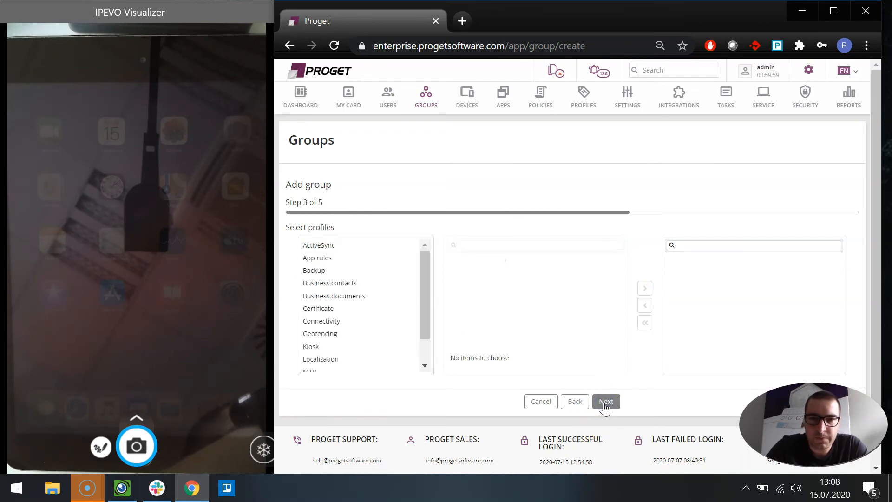
pyautogui.click(605, 401)
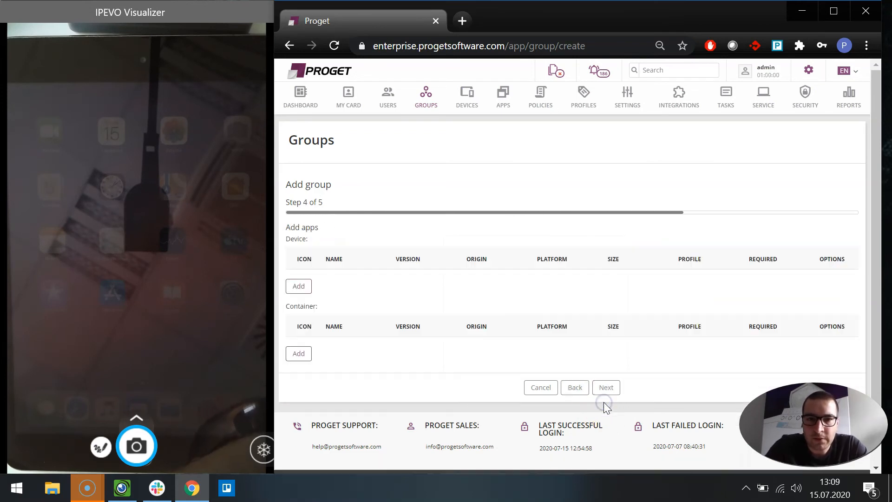
pyautogui.click(604, 391)
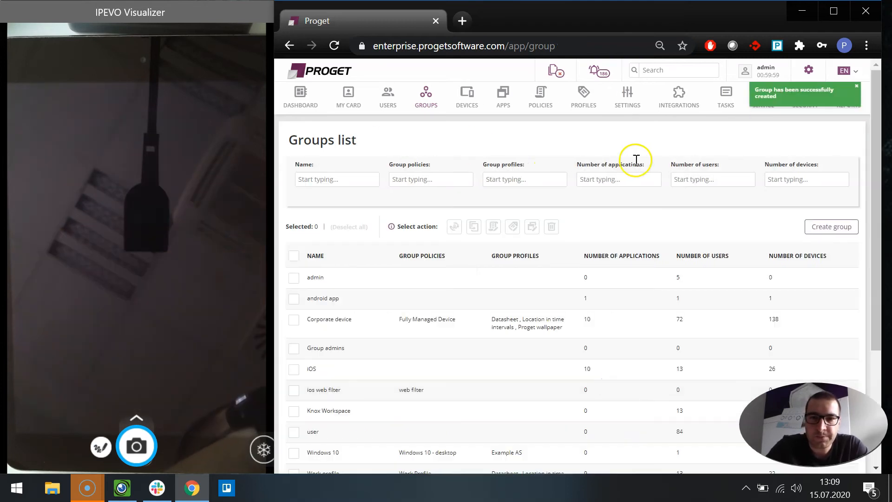
# Step: Open another user's card from the Users list and assign that user to the ios web filter group
pyautogui.click(388, 99)
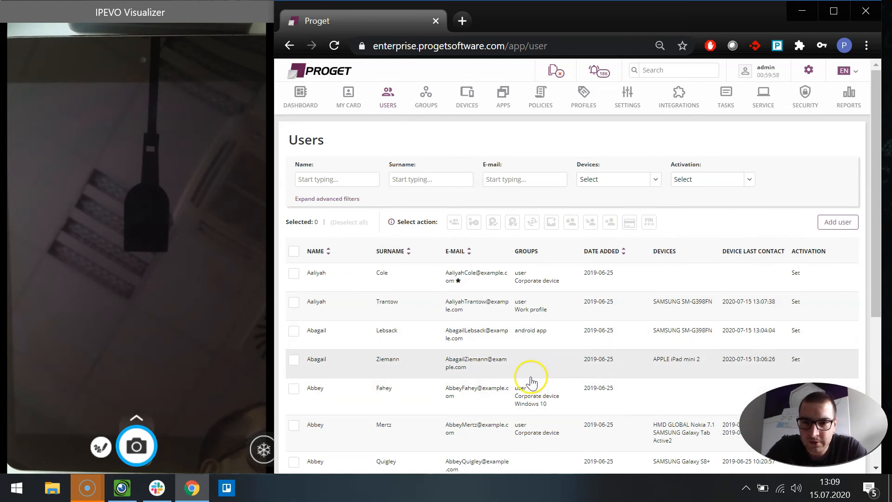
pyautogui.click(542, 366)
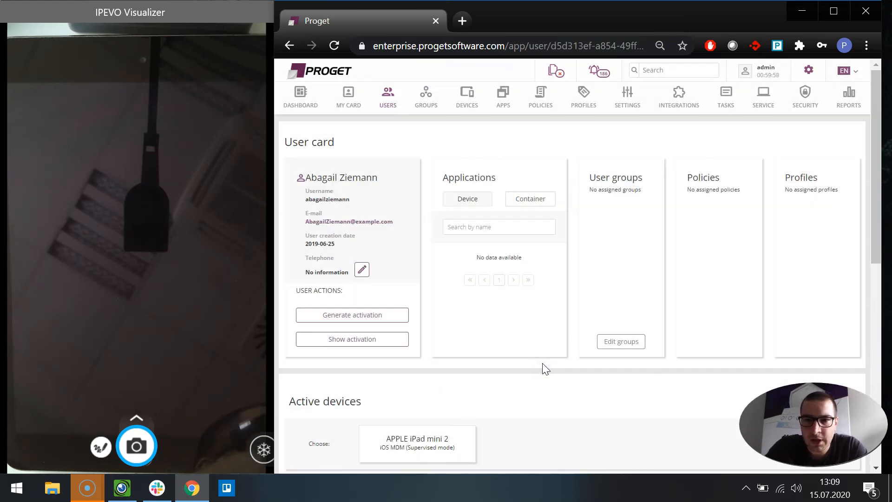
pyautogui.scroll(-3, 548, 355)
pyautogui.scroll(2, 548, 355)
pyautogui.click(630, 308)
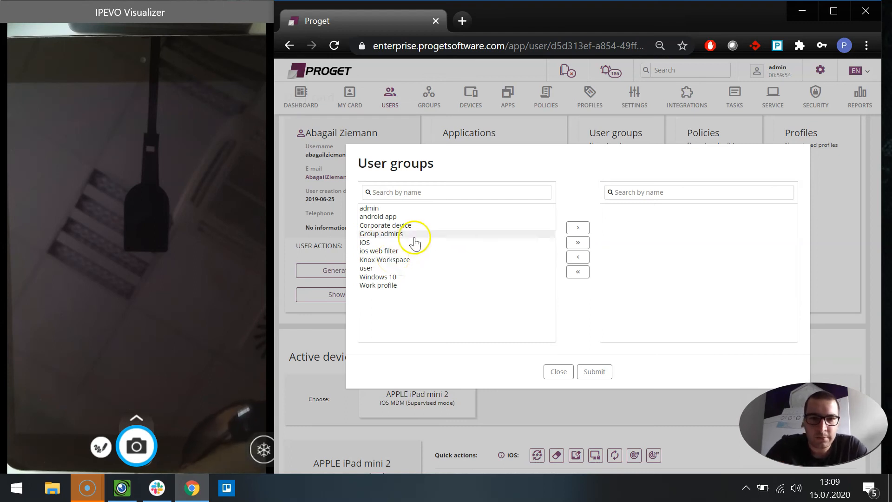
pyautogui.click(381, 250)
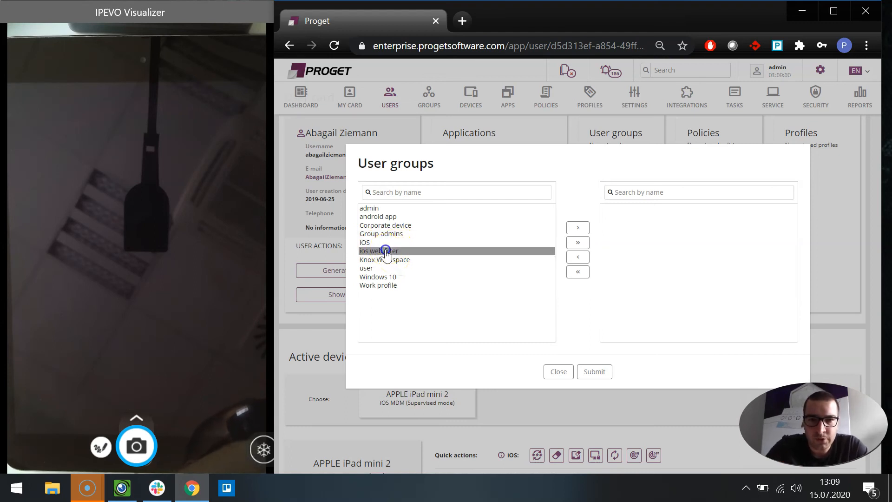
pyautogui.click(579, 227)
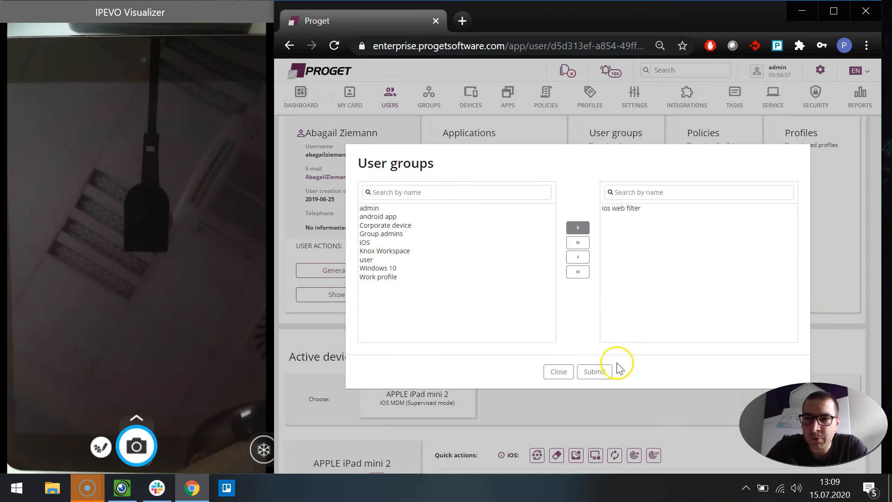
pyautogui.click(598, 370)
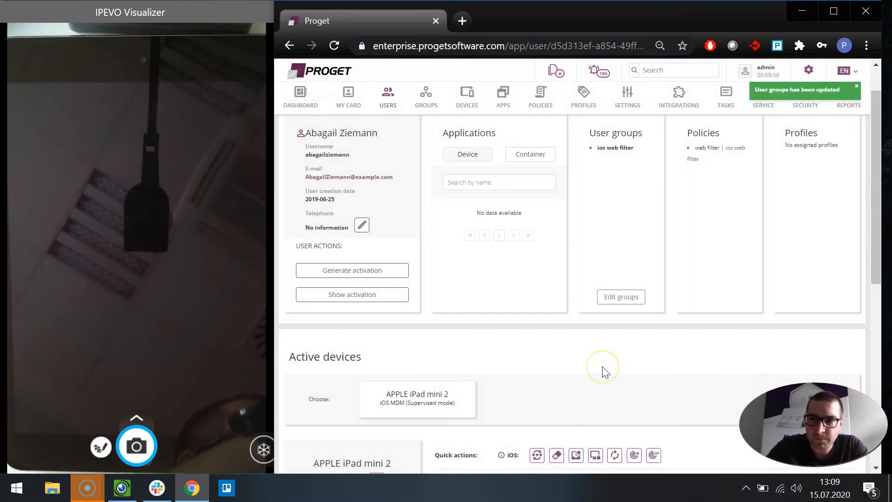
pyautogui.scroll(-4, 605, 371)
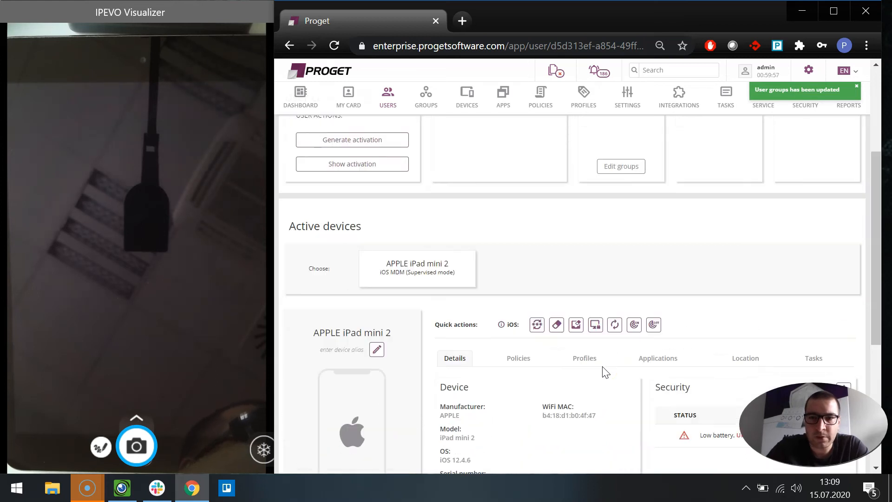